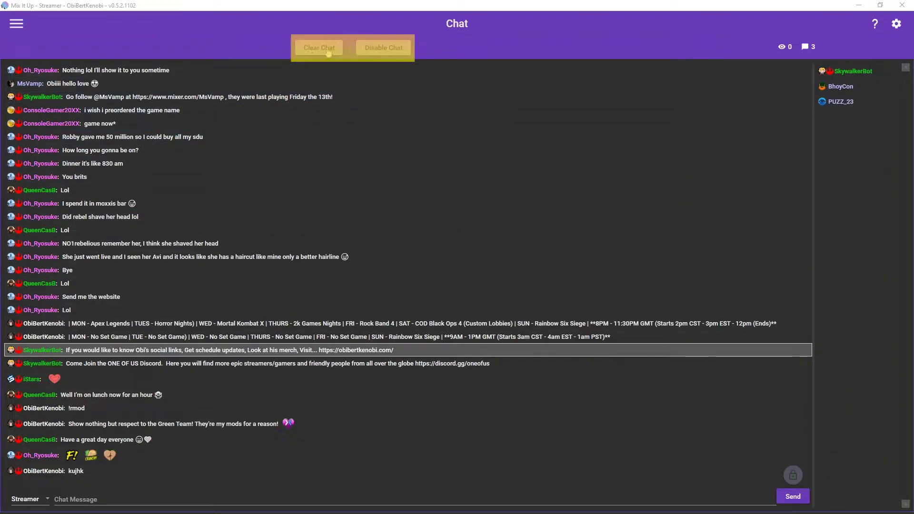
# Look through the main navigation sections and the settings window, and return to the chat page.
pyautogui.click(16, 23)
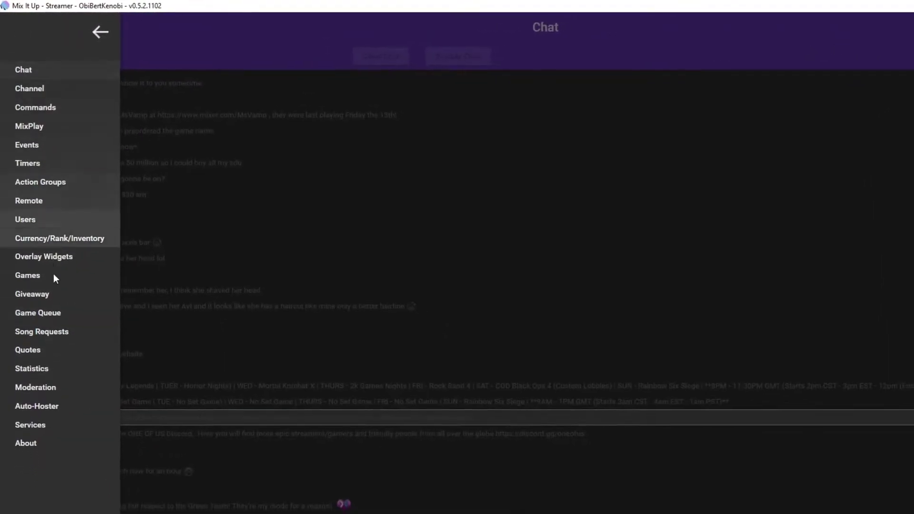
pyautogui.click(257, 81)
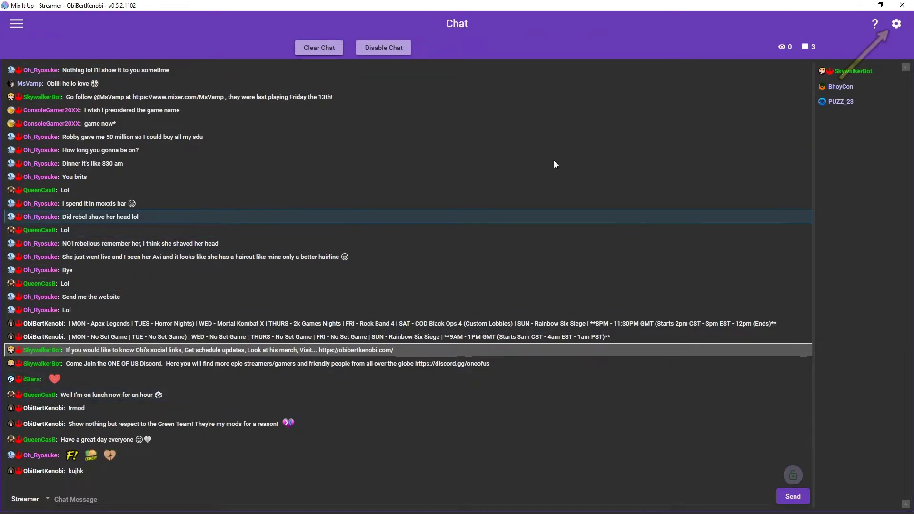
pyautogui.click(897, 24)
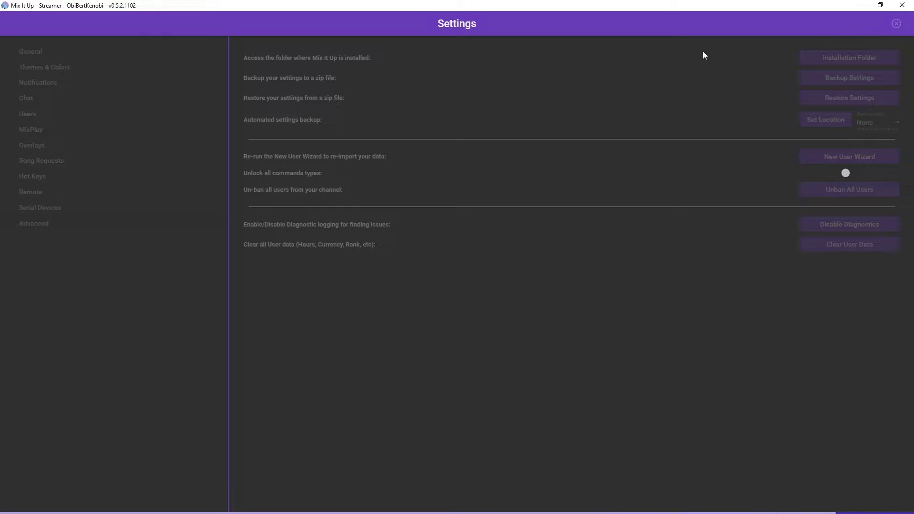
pyautogui.click(896, 23)
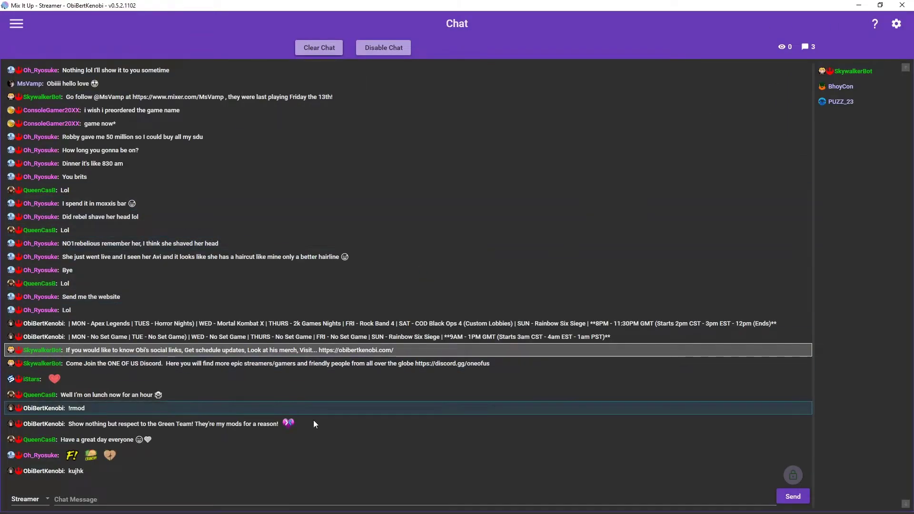
# Check the sender account choices for chat messages, and unlock and relock chat scrolling.
pyautogui.click(126, 498)
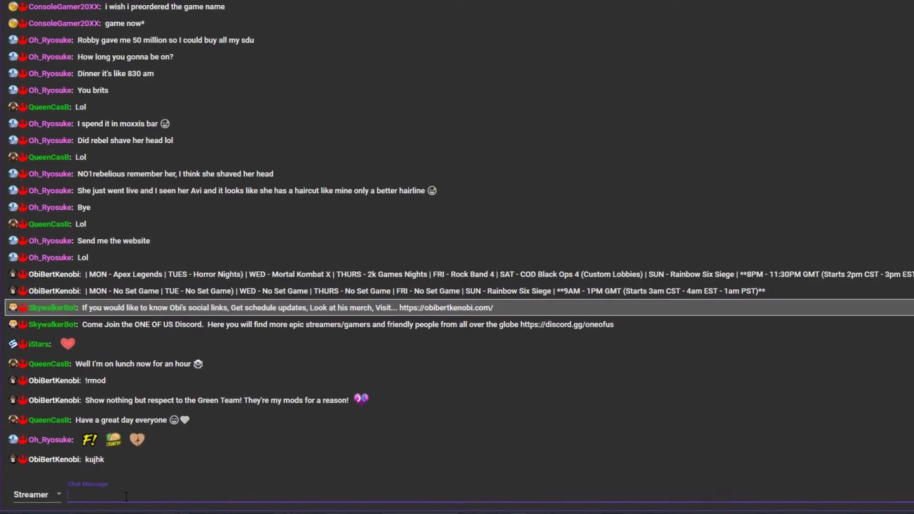
pyautogui.click(60, 489)
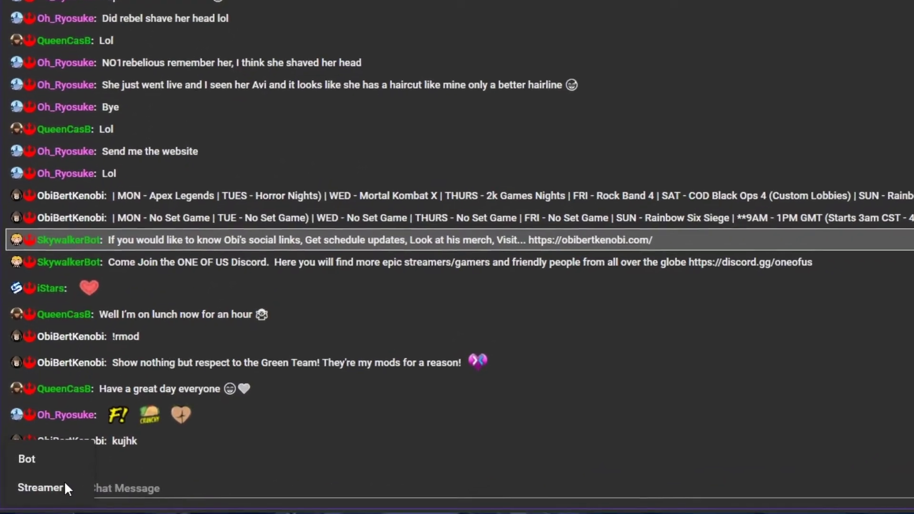
pyautogui.click(667, 455)
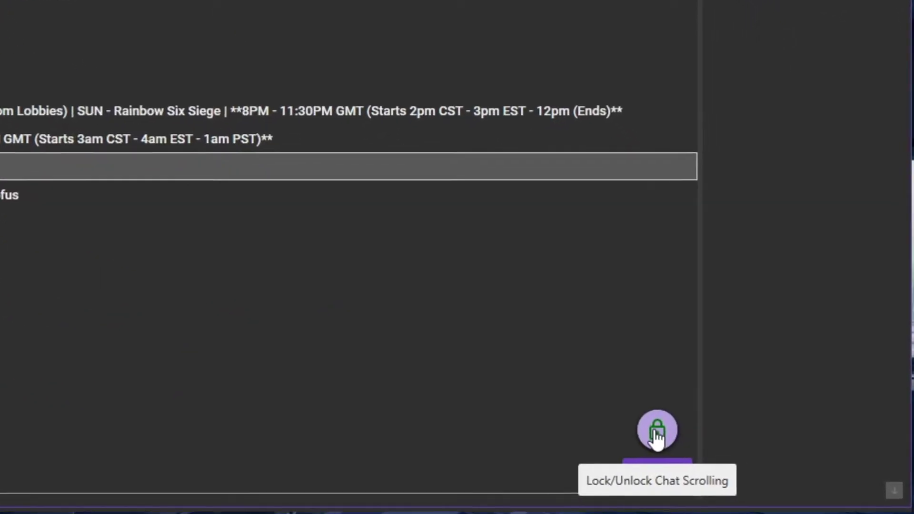
pyautogui.click(675, 437)
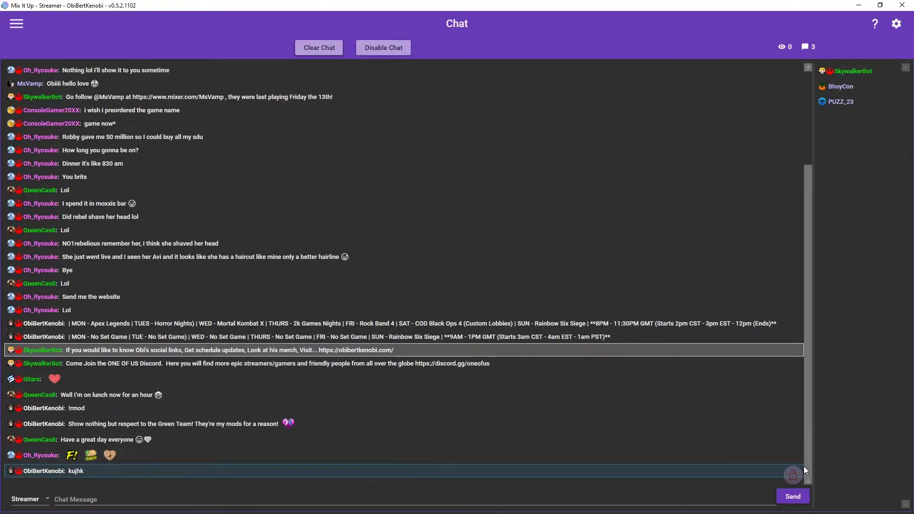
pyautogui.moveTo(807, 472)
pyautogui.mouseDown()
pyautogui.moveTo(820, 344)
pyautogui.moveTo(815, 485)
pyautogui.moveTo(808, 355)
pyautogui.moveTo(809, 480)
pyautogui.mouseUp()
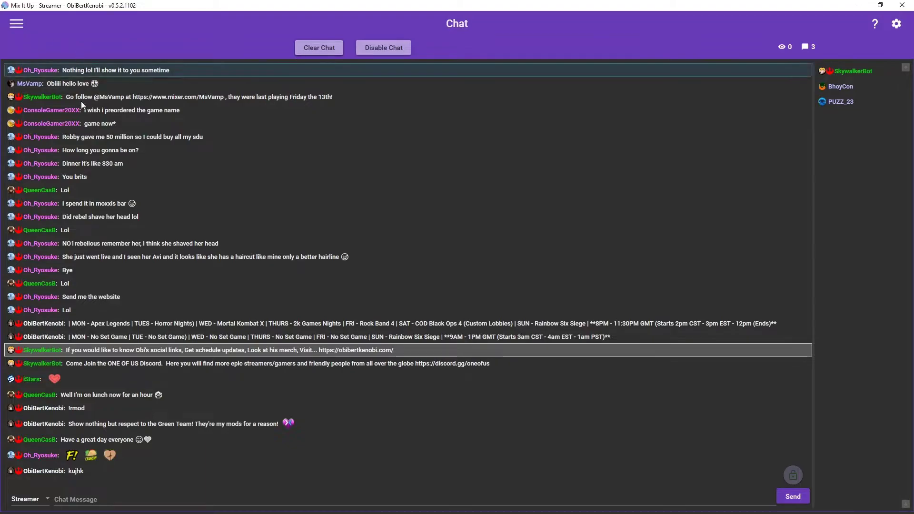
# View the user info of the bot account that posted the highlighted social links message, and close it.
pyautogui.rightClick(40, 349)
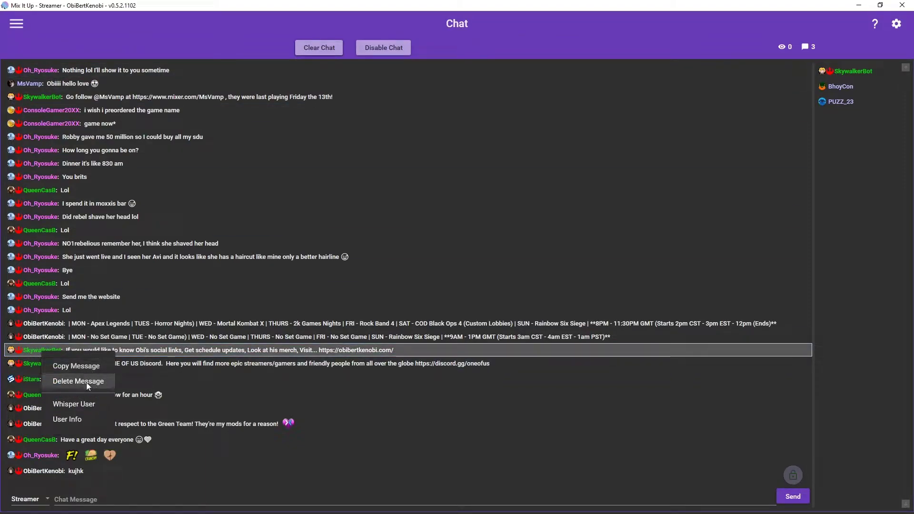
pyautogui.click(82, 422)
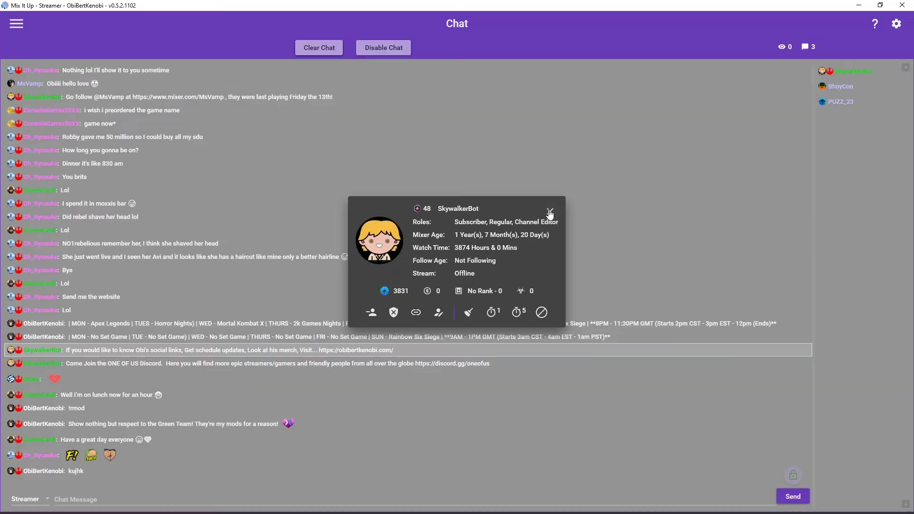
pyautogui.click(670, 129)
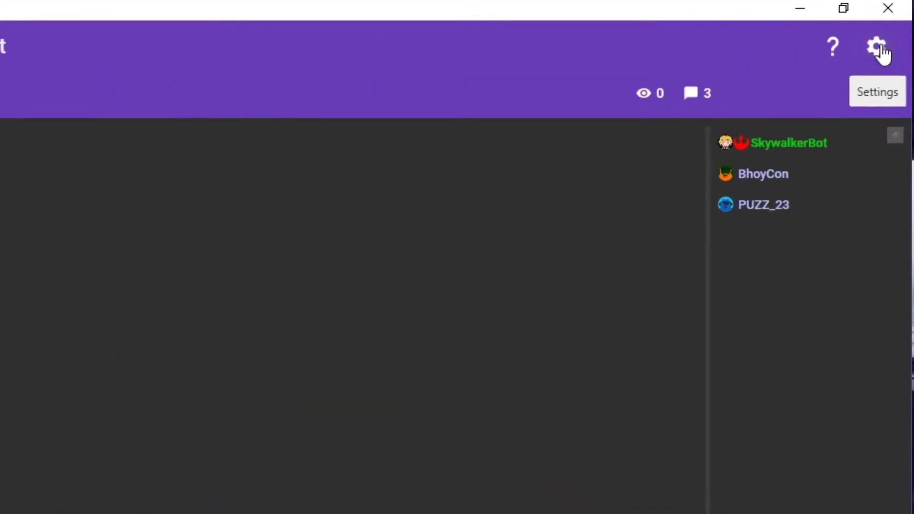
# Examine the general settings and the default streaming software choices, keeping OBS Studio selected.
pyautogui.click(878, 47)
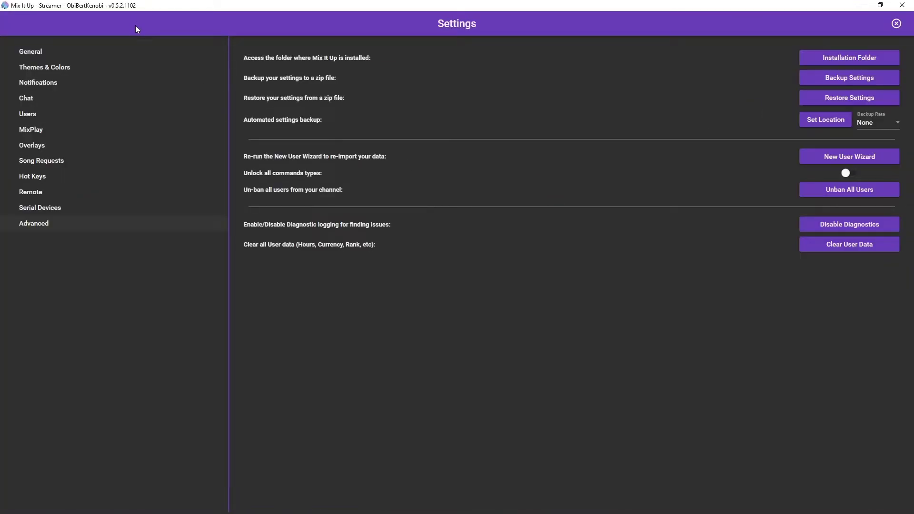
pyautogui.click(47, 51)
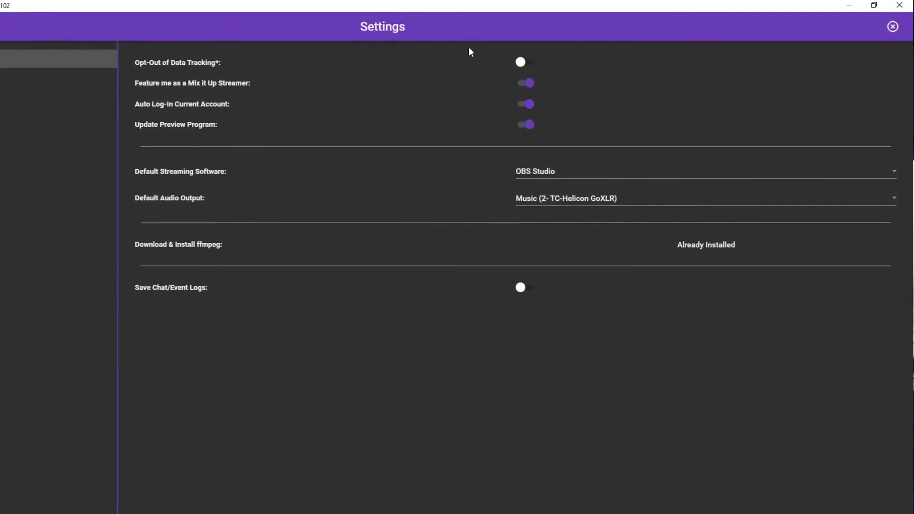
pyautogui.moveTo(472, 57)
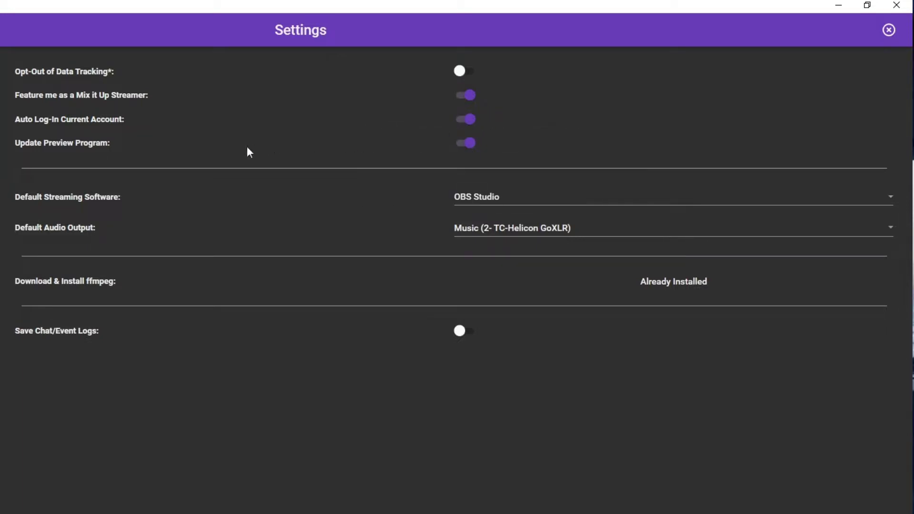
pyautogui.moveTo(469, 144)
pyautogui.click(578, 198)
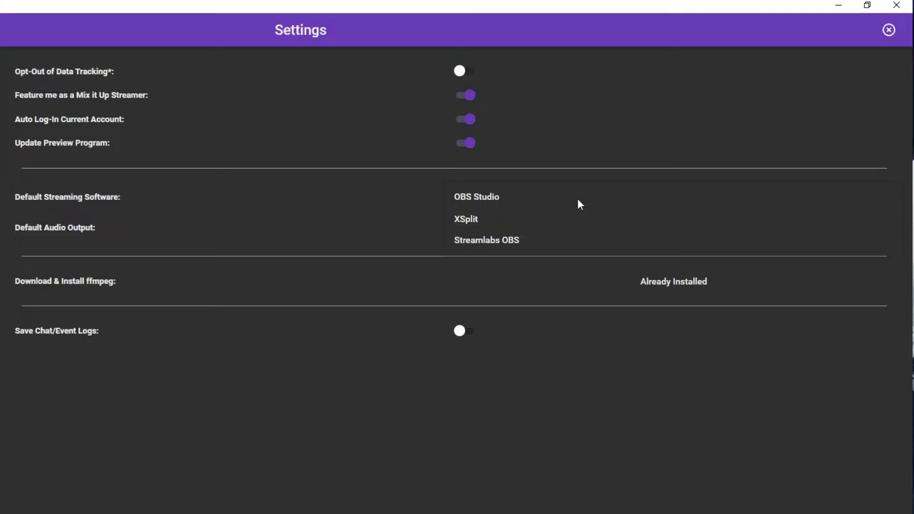
pyautogui.click(578, 196)
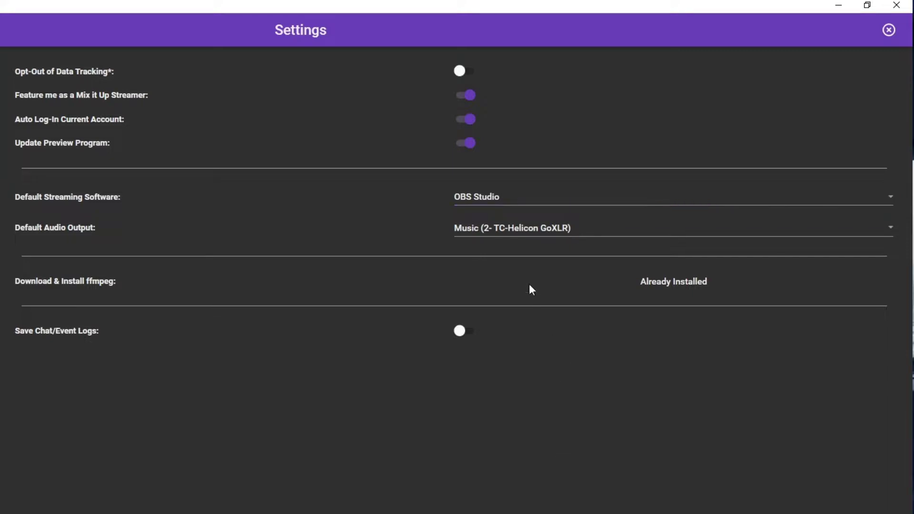
# Examine the available default audio output devices, keeping Music (2- TC-Helicon GoXLR) selected.
pyautogui.click(556, 232)
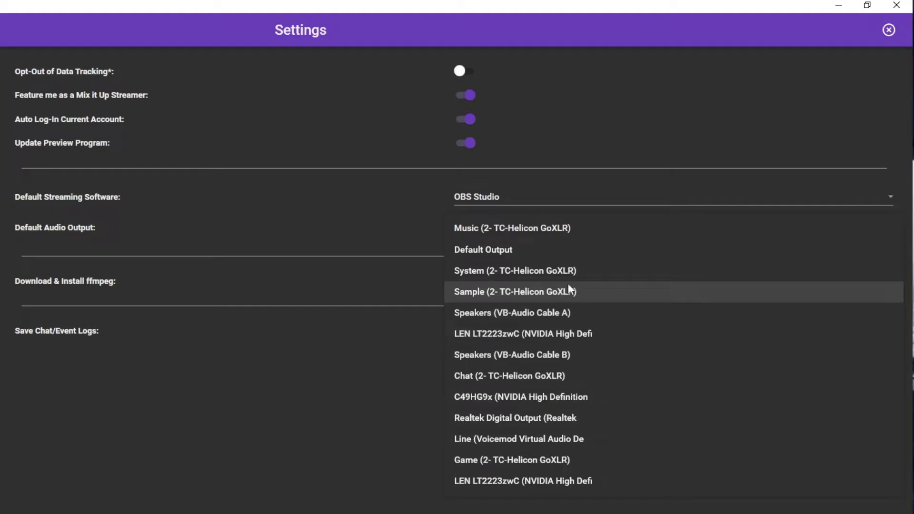
pyautogui.click(518, 228)
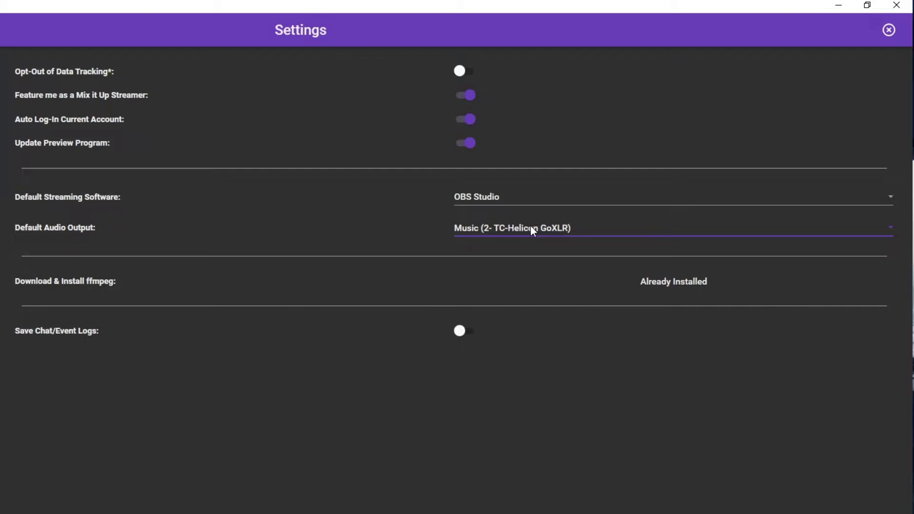
pyautogui.click(567, 477)
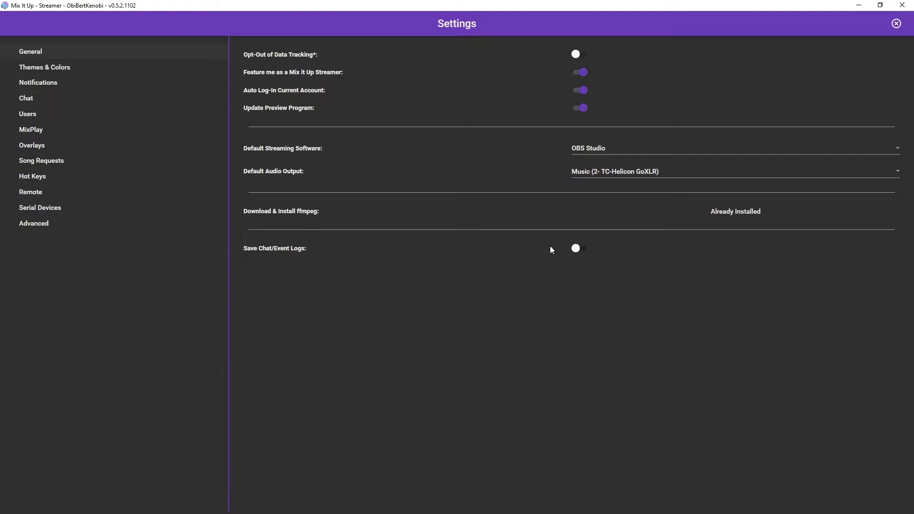
# Examine the Themes & Colors settings with their full theme choices, and the notification sound settings.
pyautogui.click(103, 70)
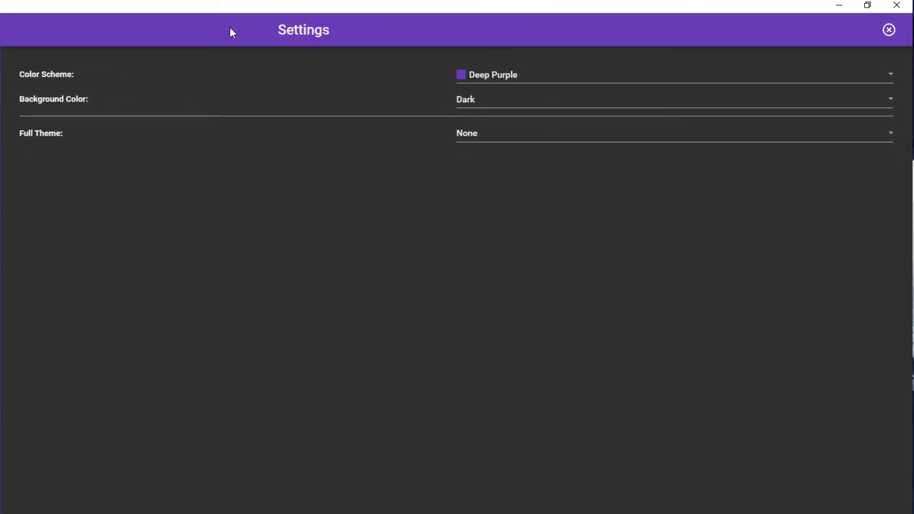
pyautogui.click(499, 133)
pyautogui.click(329, 384)
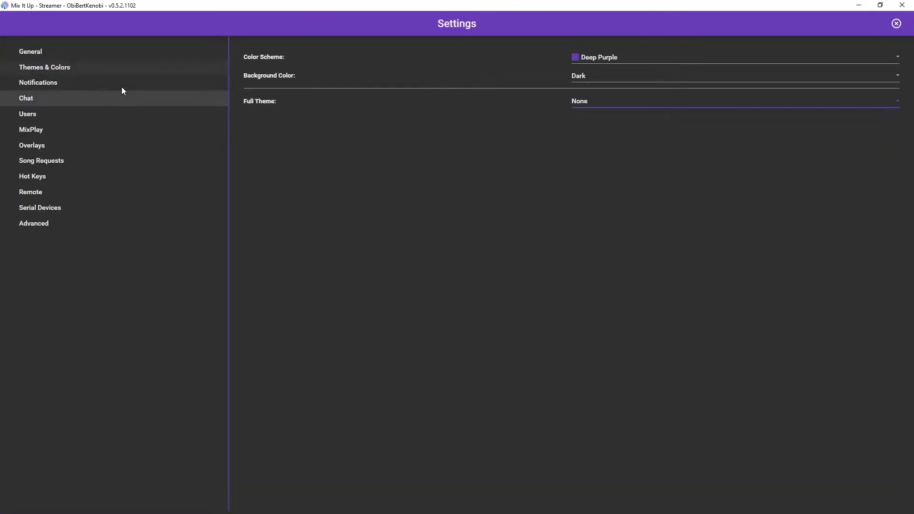
pyautogui.click(121, 83)
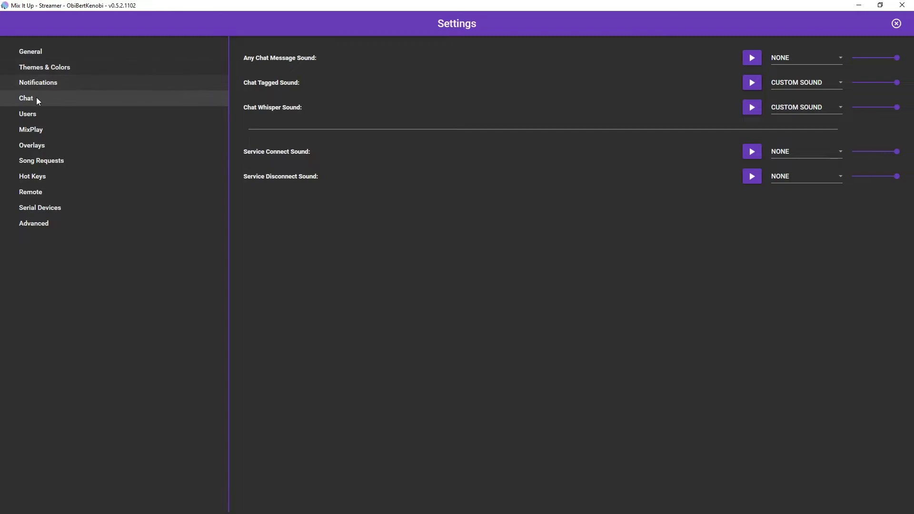
# Examine the chat settings and the available font sizes, keeping the font size at Normal.
pyautogui.click(37, 98)
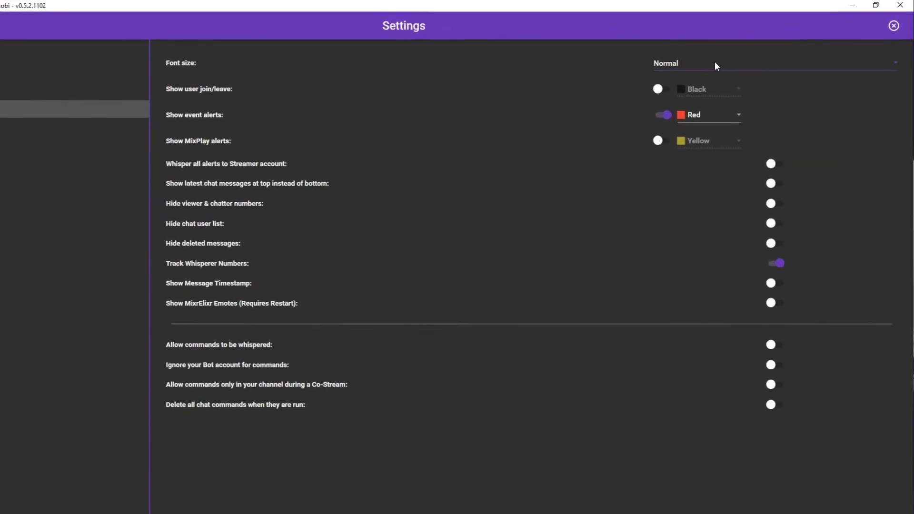
pyautogui.click(717, 63)
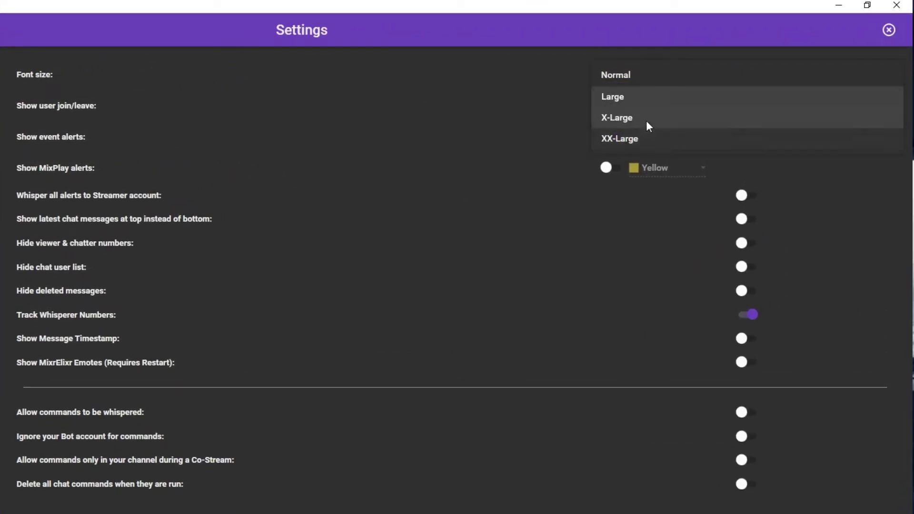
pyautogui.click(651, 73)
pyautogui.click(653, 74)
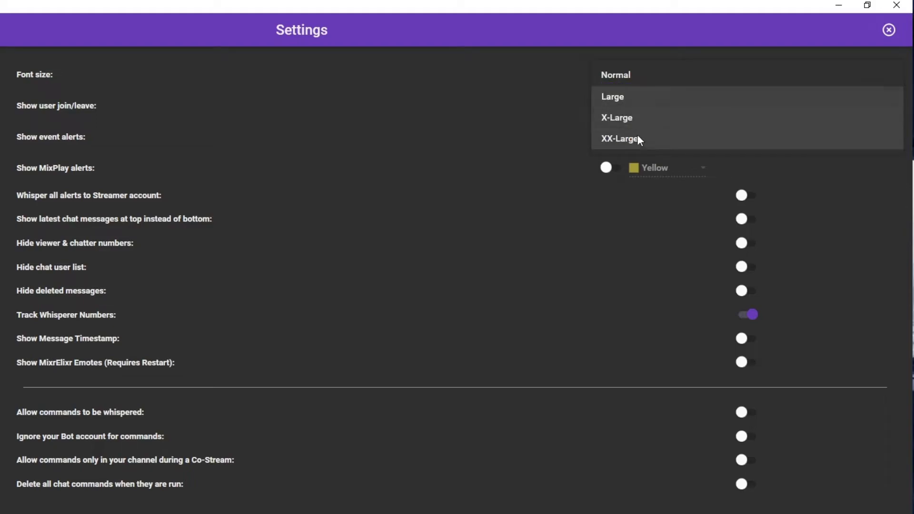
pyautogui.click(638, 77)
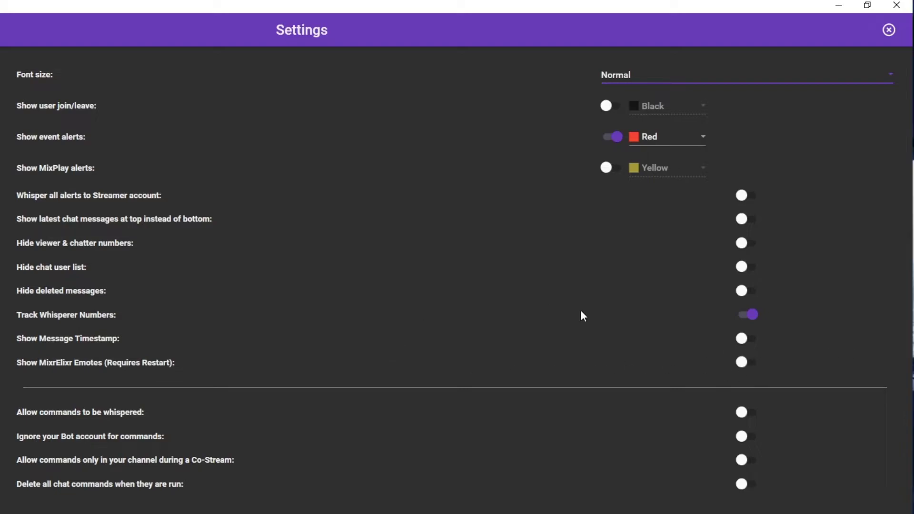
pyautogui.click(22, 483)
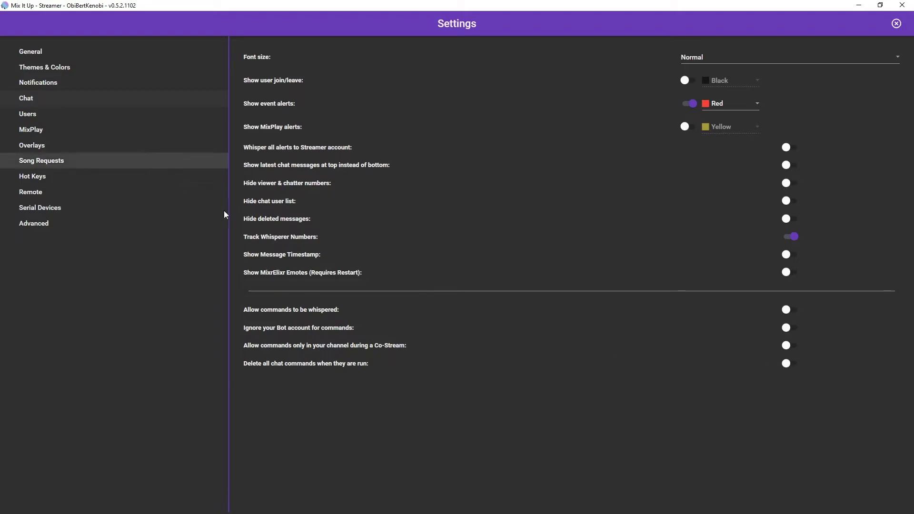
# Examine the user settings, including the roles that can be assigned to a user title.
pyautogui.click(51, 114)
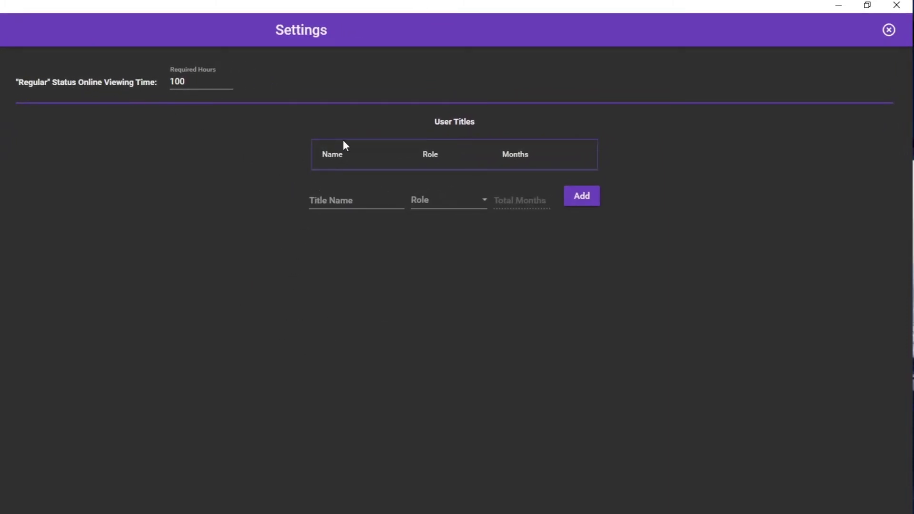
pyautogui.click(470, 205)
pyautogui.click(577, 259)
# Examine the MixPlay settings and the default game choices, keeping New Partner Dash as the game to connect.
pyautogui.click(75, 130)
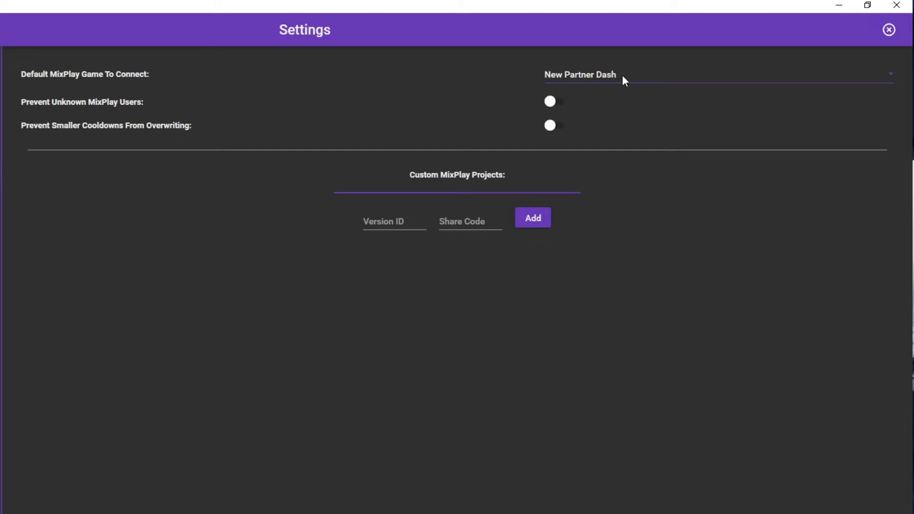
pyautogui.click(625, 75)
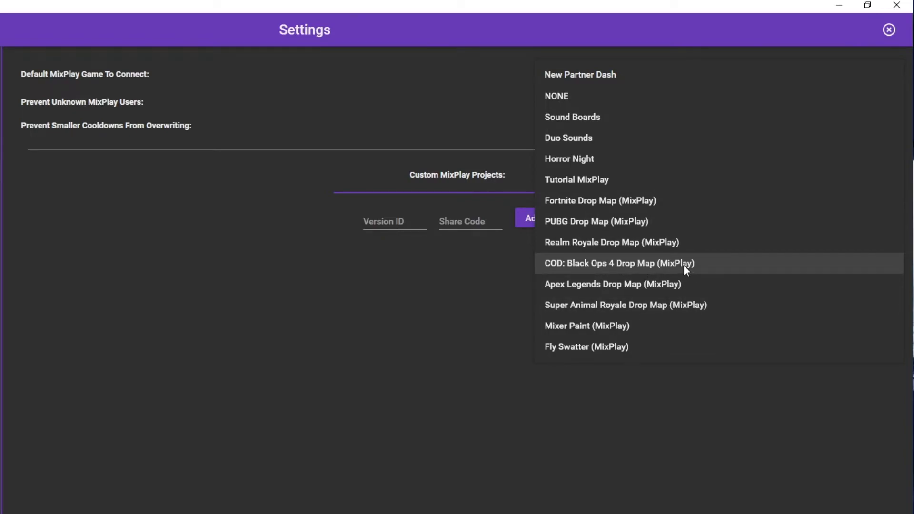
pyautogui.click(428, 311)
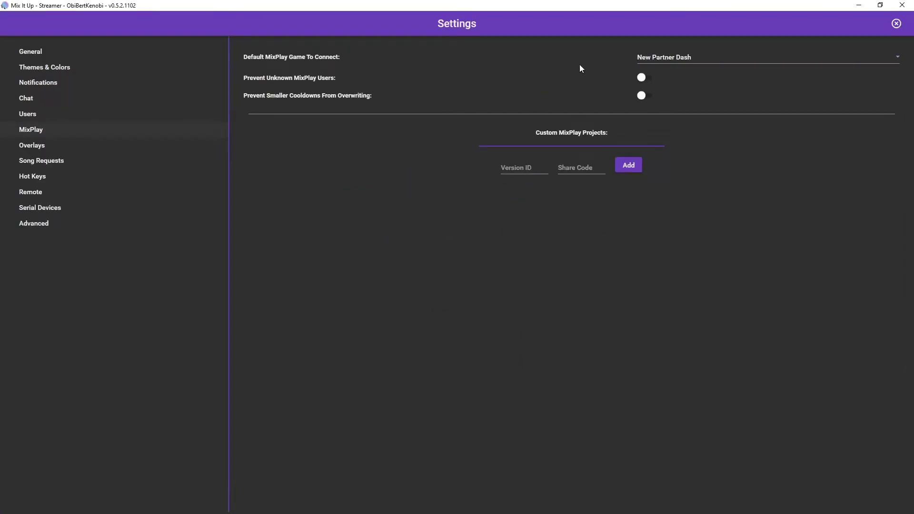
pyautogui.click(693, 56)
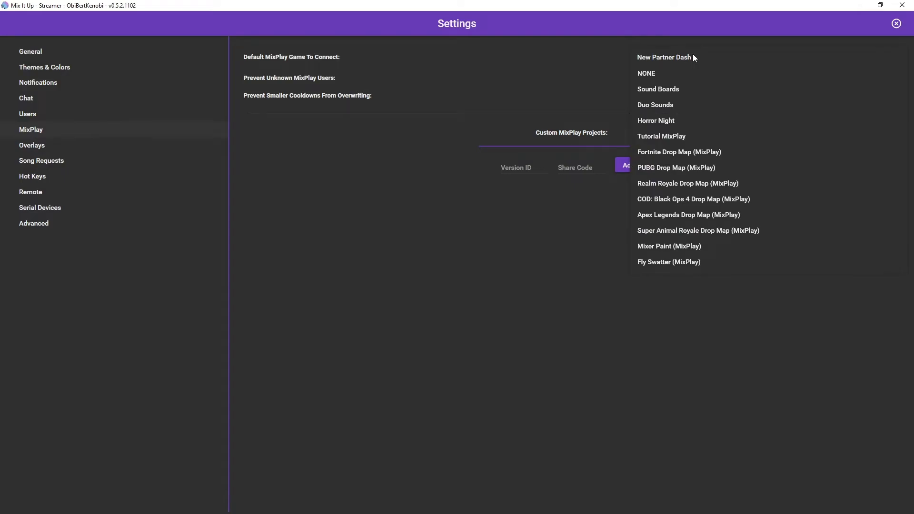
pyautogui.click(703, 56)
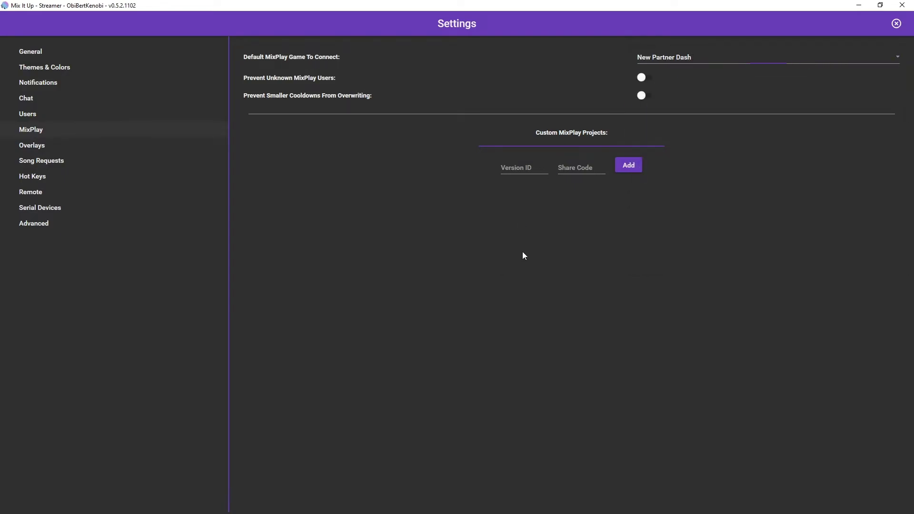
# Examine the overlay settings, going through the full list of overlay endpoints and the option for adding a named overlay.
pyautogui.click(68, 147)
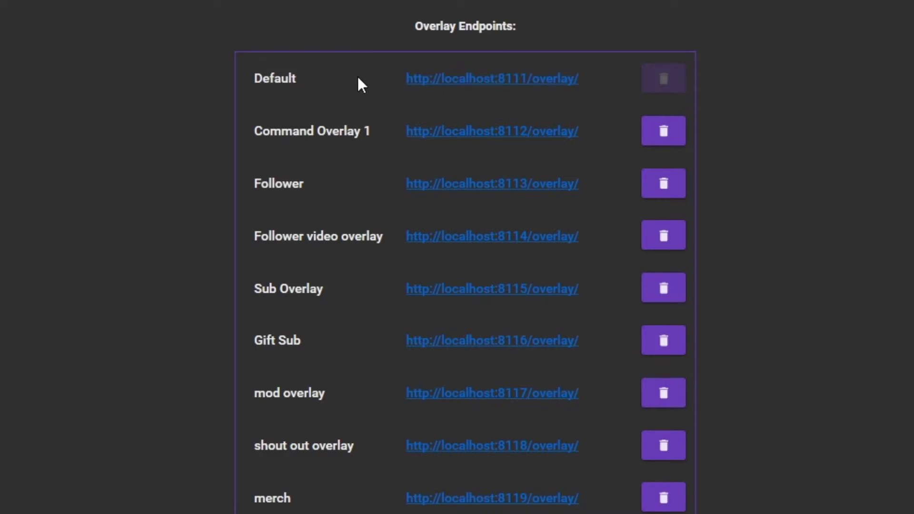
pyautogui.scroll(-6, 365, 236)
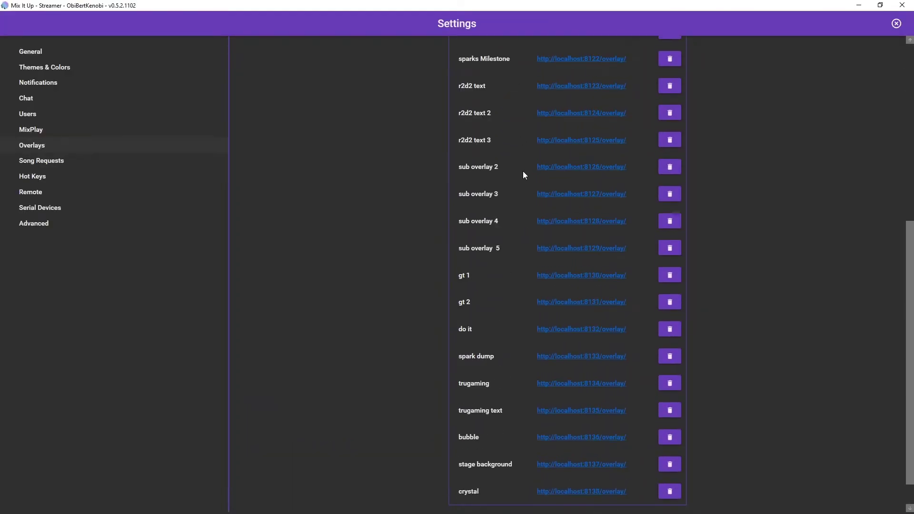
pyautogui.scroll(-1, 523, 172)
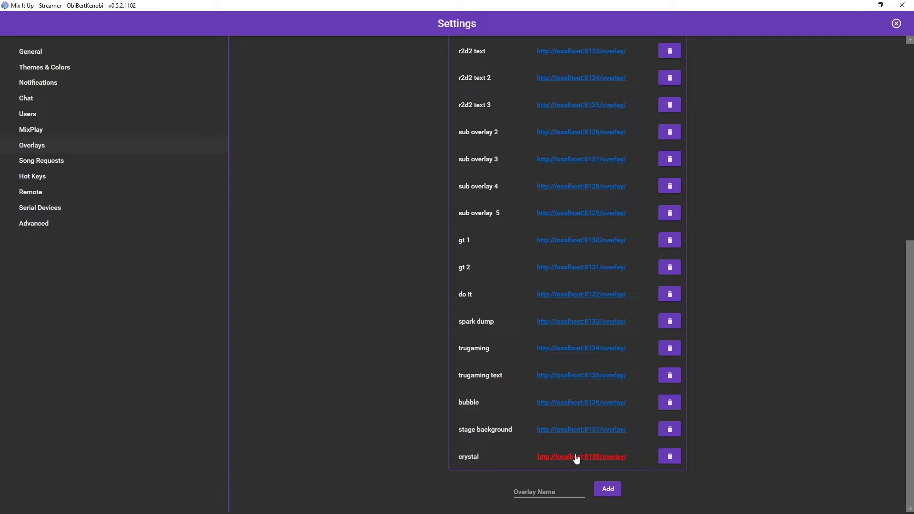
pyautogui.scroll(8, 574, 350)
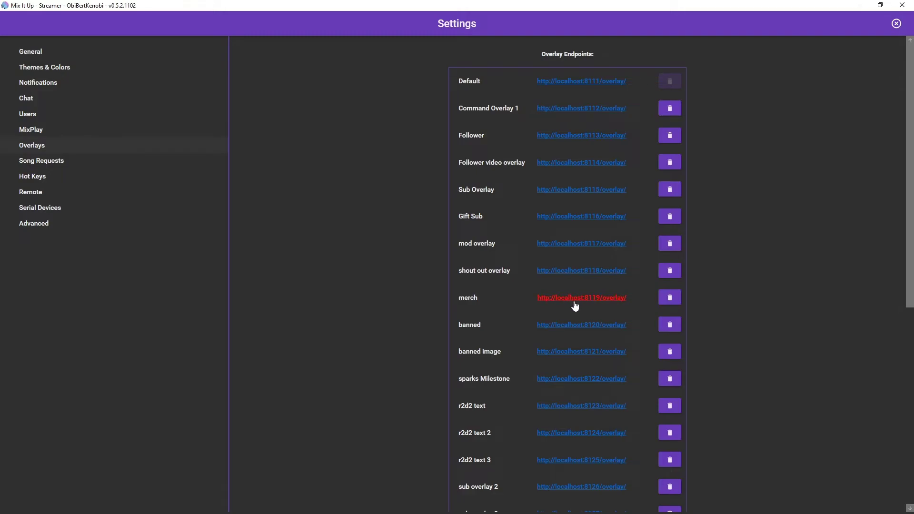
pyautogui.scroll(-10, 575, 303)
pyautogui.scroll(-2, 560, 413)
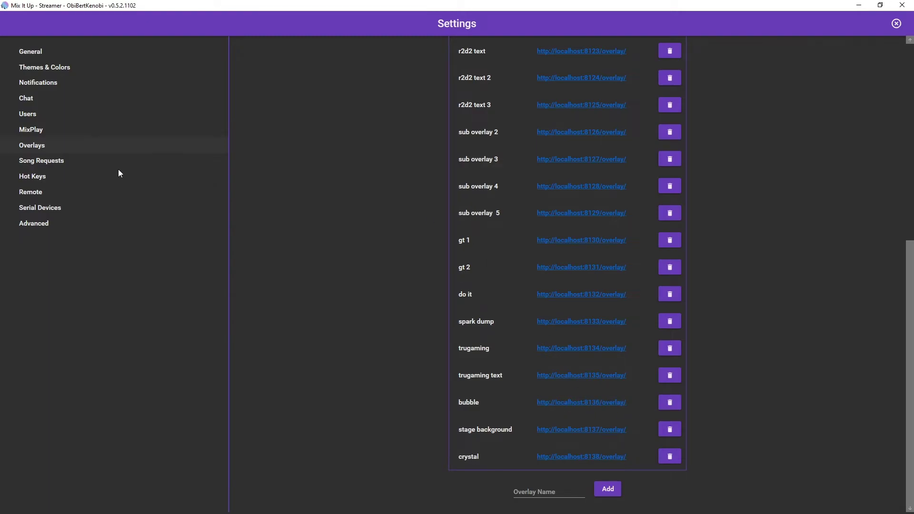
# Examine the song request, hot key, remote and serial device settings.
pyautogui.click(76, 160)
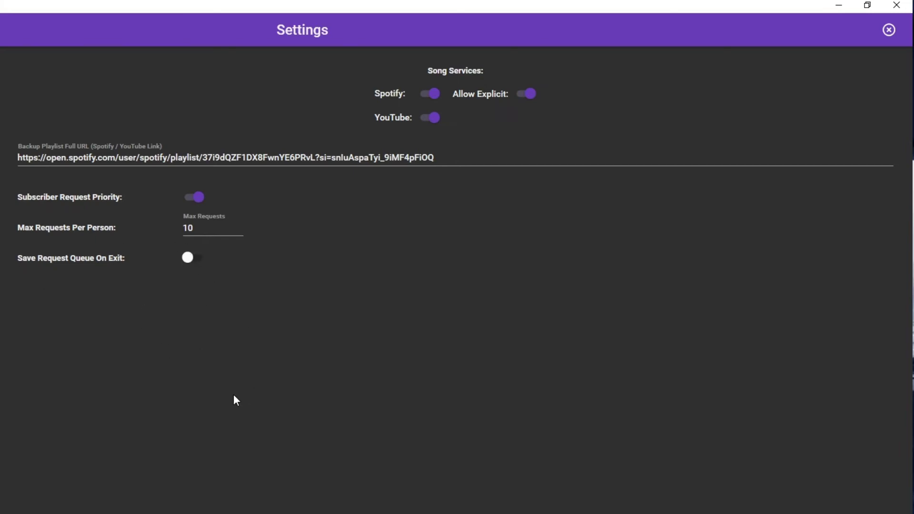
pyautogui.click(69, 179)
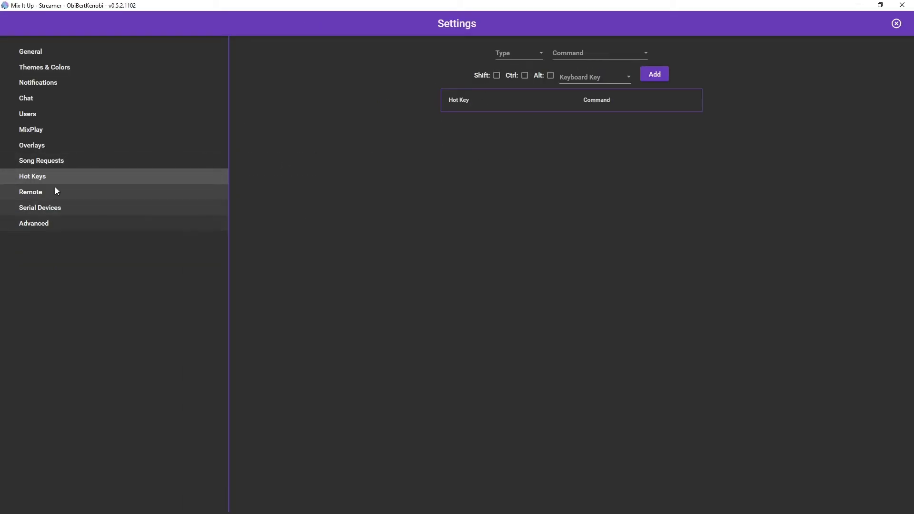
pyautogui.click(56, 192)
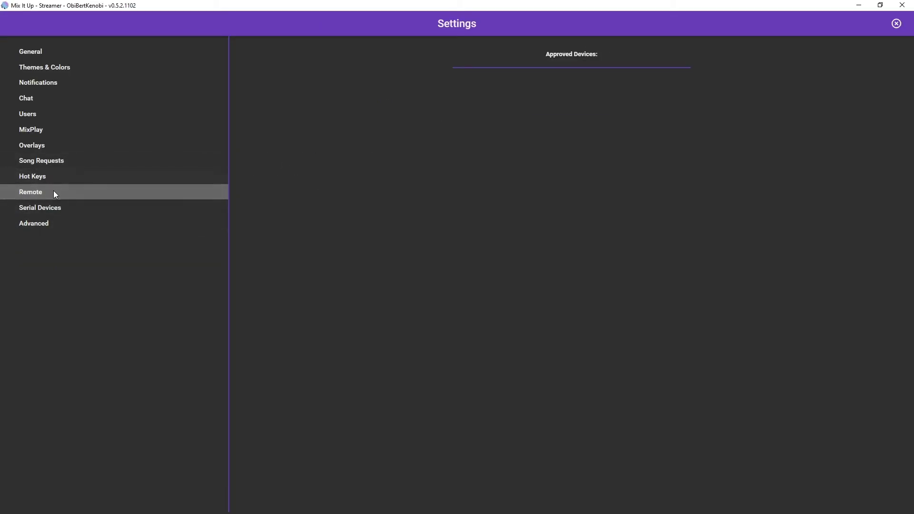
pyautogui.click(100, 209)
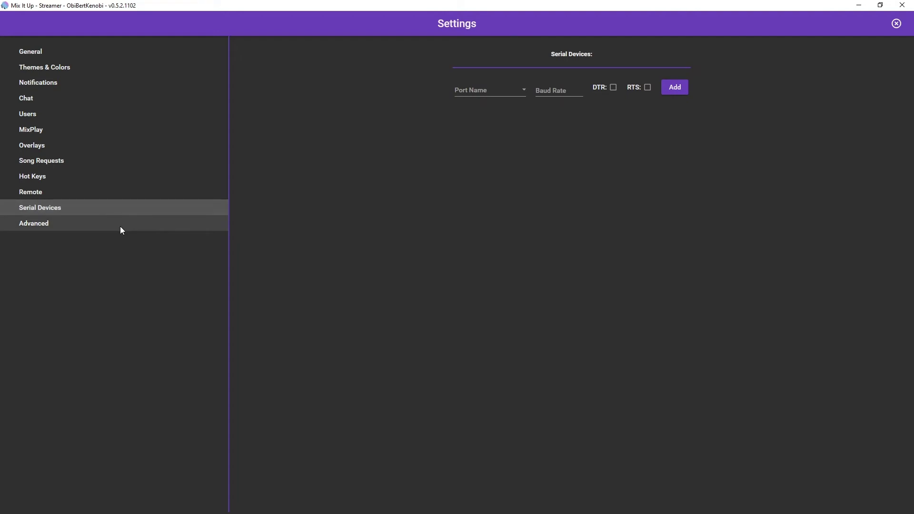
# Examine the advanced settings and the available automated backup rates, keeping the backup rate at None.
pyautogui.click(119, 225)
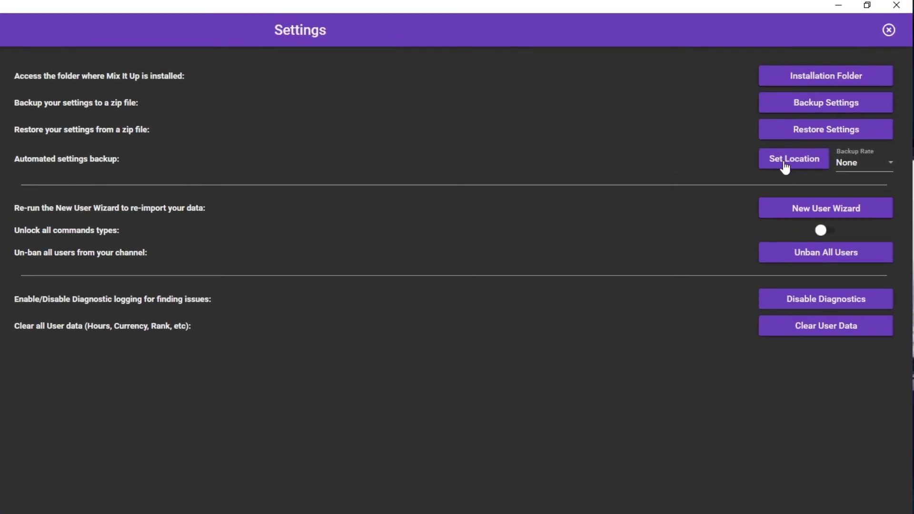
pyautogui.click(861, 162)
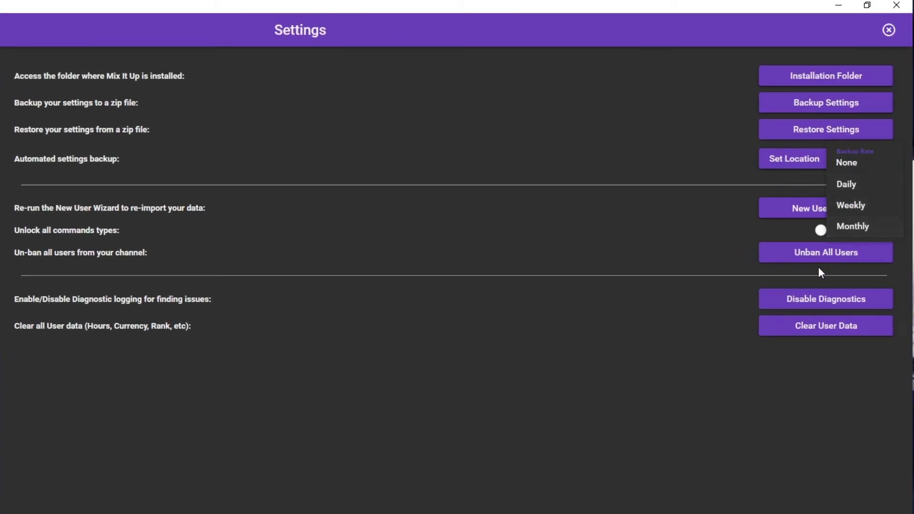
pyautogui.click(571, 285)
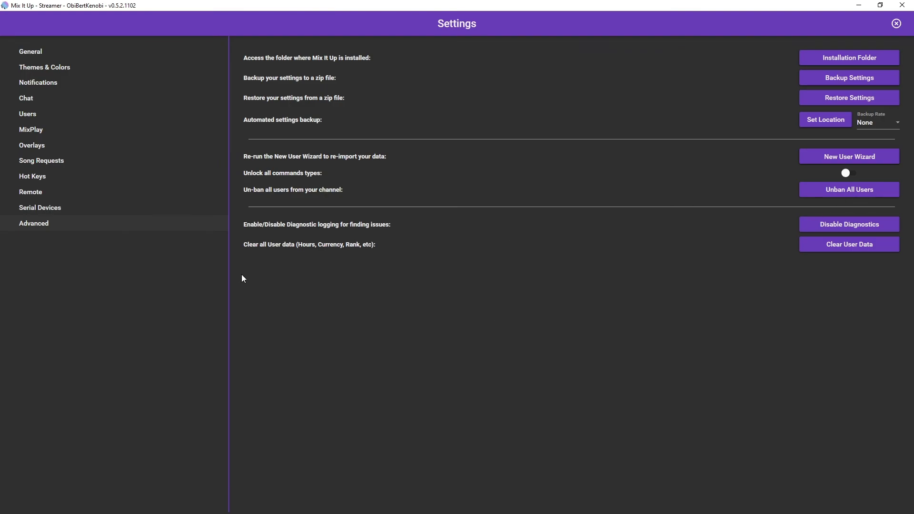
# Leave the settings and open the Channel page.
pyautogui.click(896, 24)
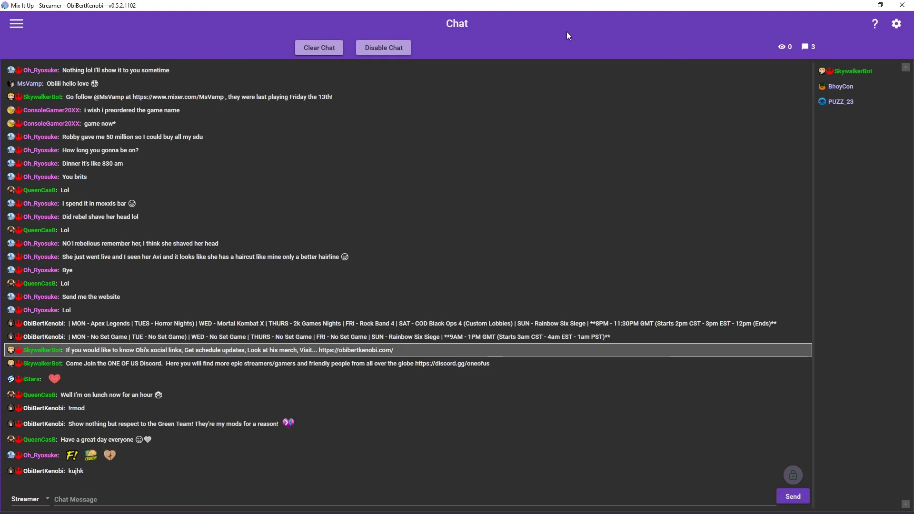
pyautogui.click(18, 24)
pyautogui.click(29, 72)
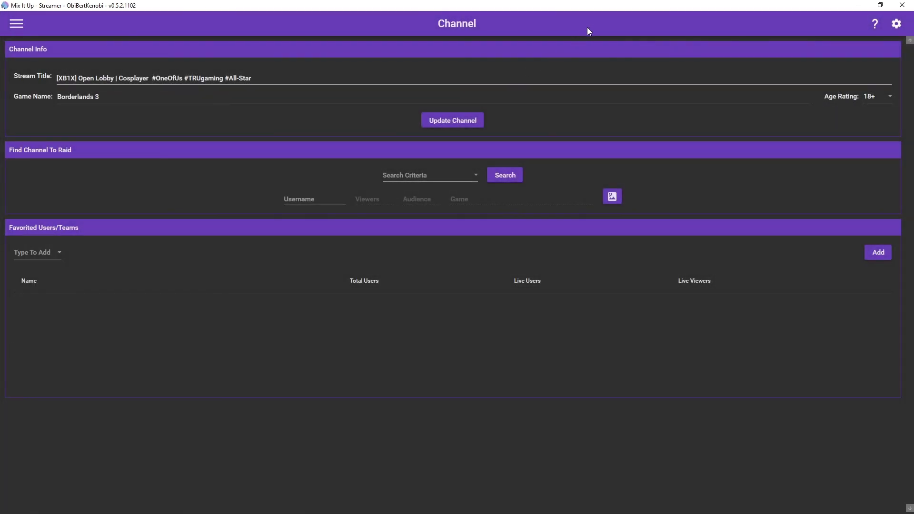